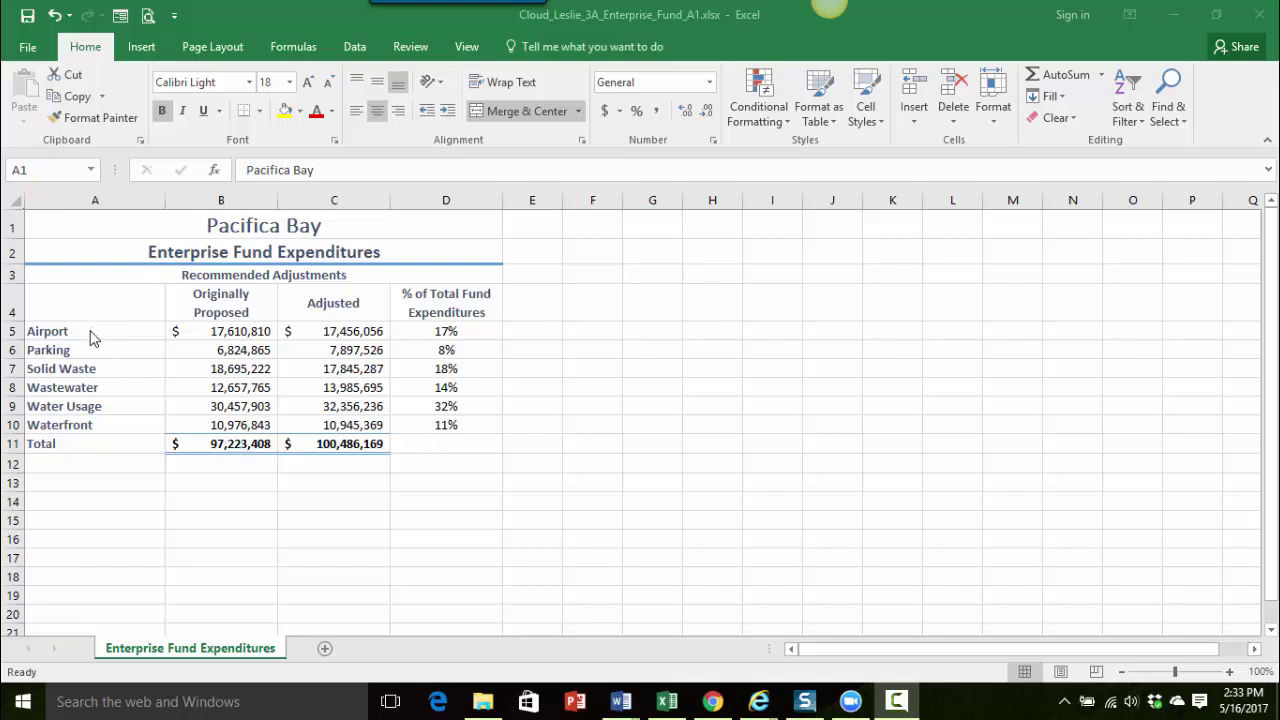
Step: Select department names A5:A10 plus adjusted amounts C5:C10 as chart data
{"action": "left_click_drag", "start_coordinate": [90, 338], "coordinate": [91, 421]}
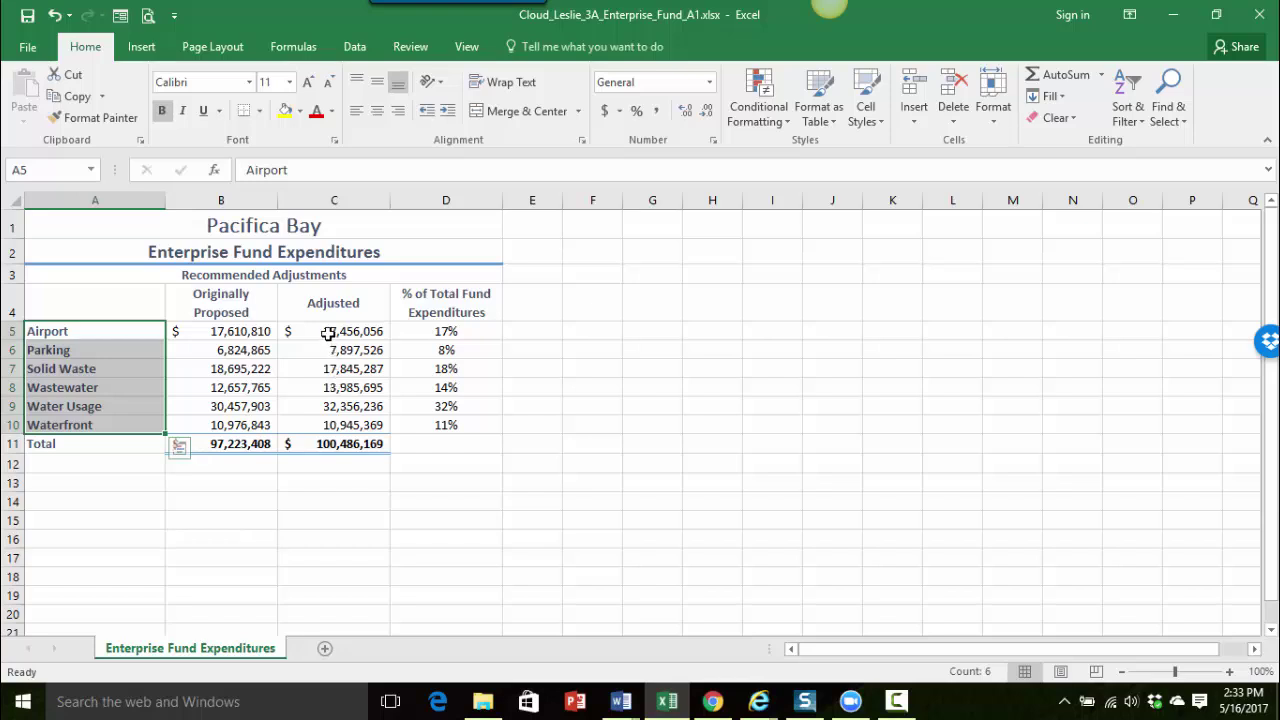
{"action": "left_click_drag", "start_coordinate": [326, 331], "coordinate": [320, 425]}
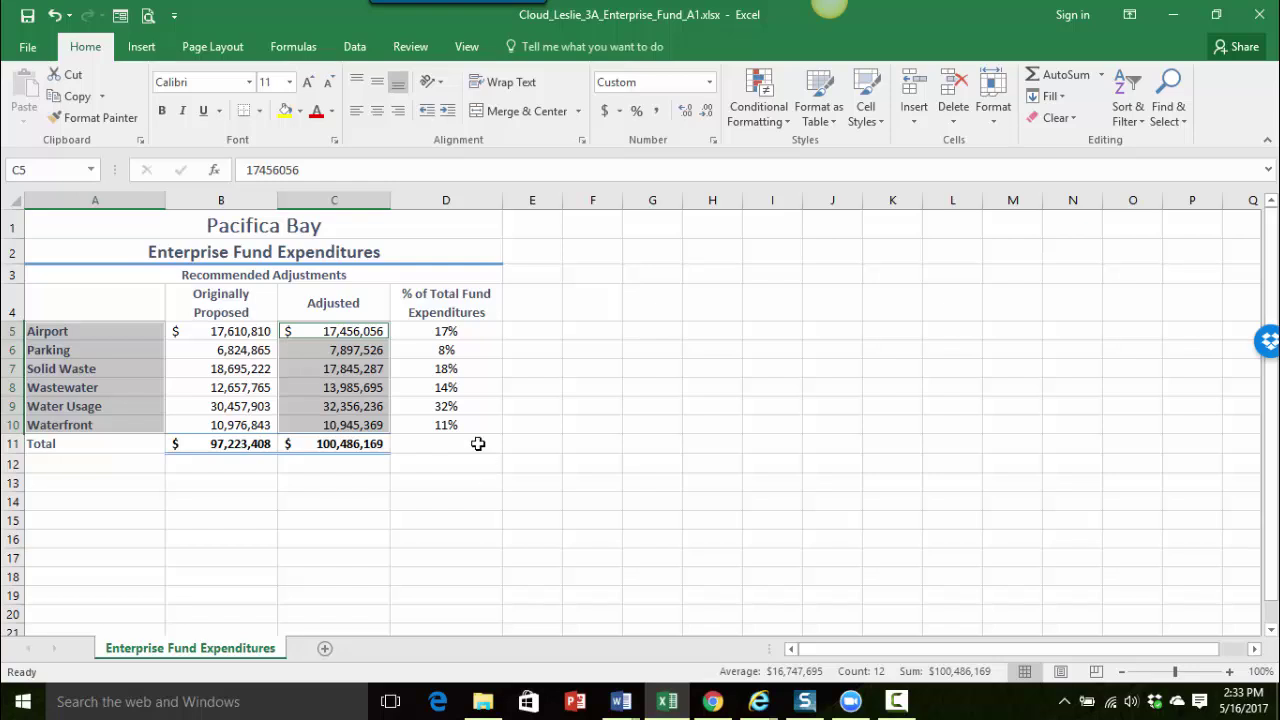
Step: Insert a 3-D Pie chart of the selected adjusted expenditures by department
{"action": "left_click", "coordinate": [141, 47]}
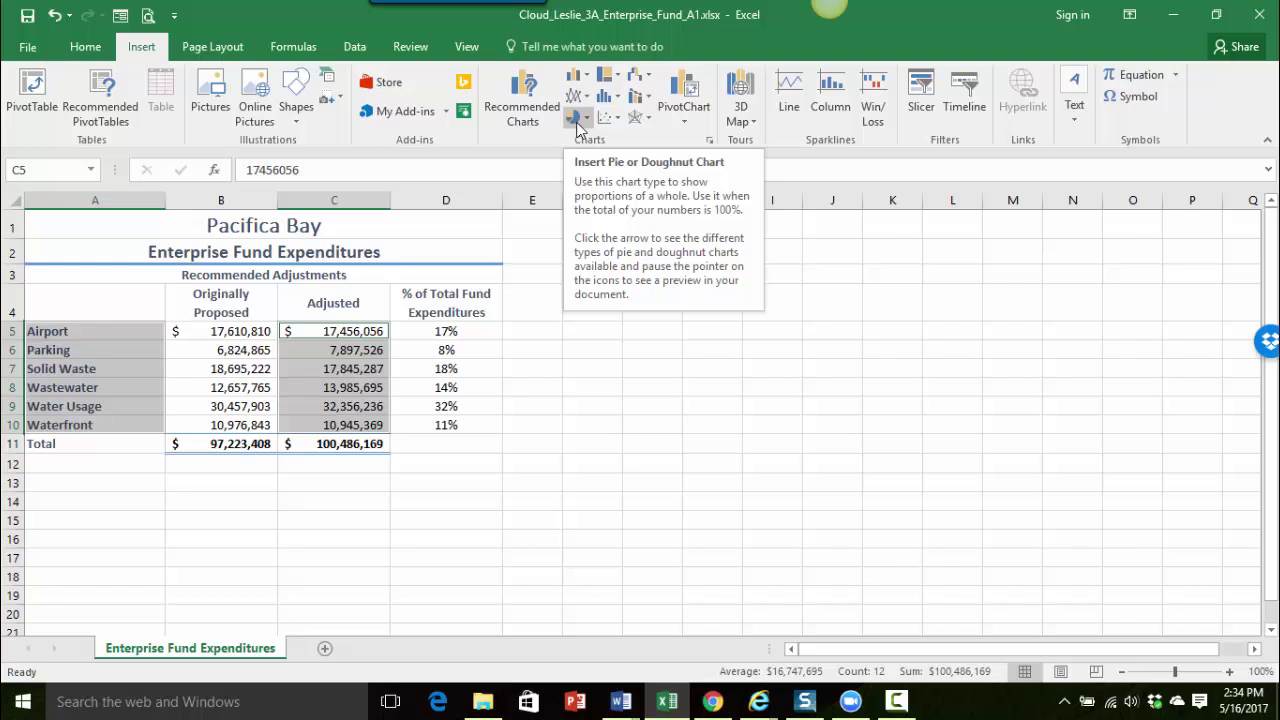
{"action": "left_click", "coordinate": [584, 122]}
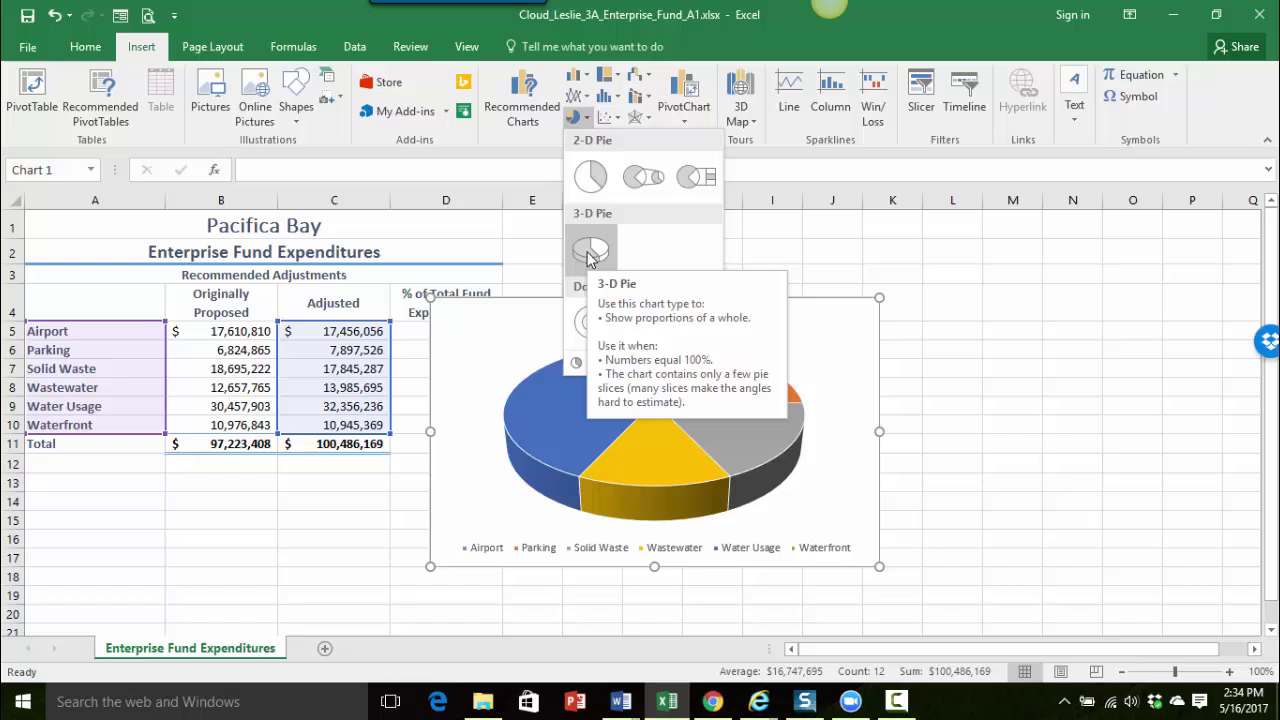
{"action": "left_click", "coordinate": [589, 252]}
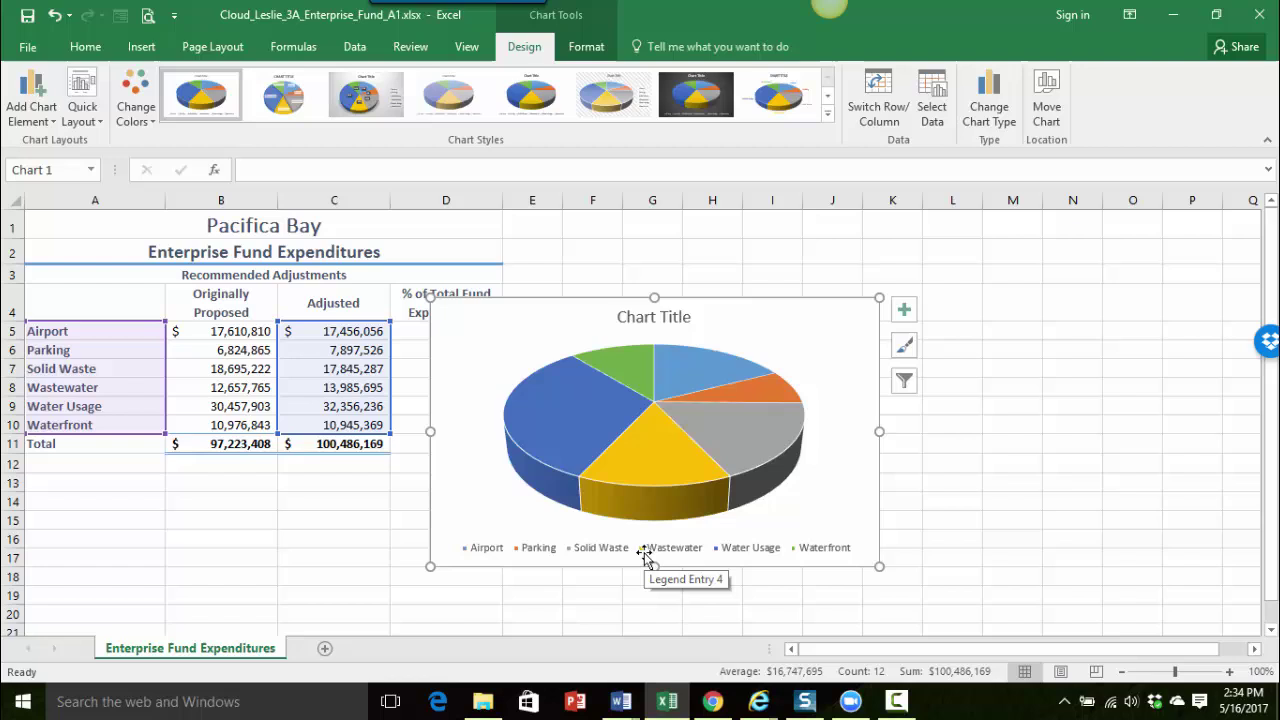
Step: Move the pie chart right so the % of Total Fund Expenditures column shows
{"action": "left_click_drag", "start_coordinate": [484, 294], "coordinate": [486, 337]}
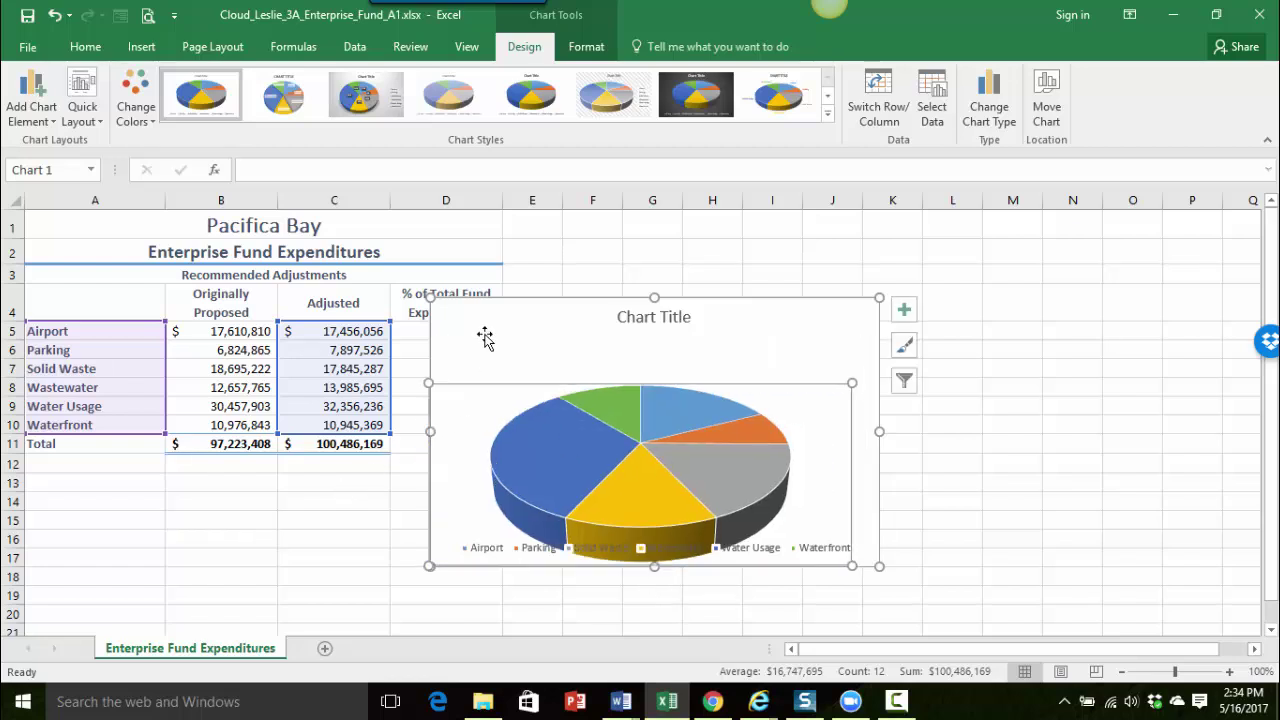
{"action": "key", "text": "ctrl+z"}
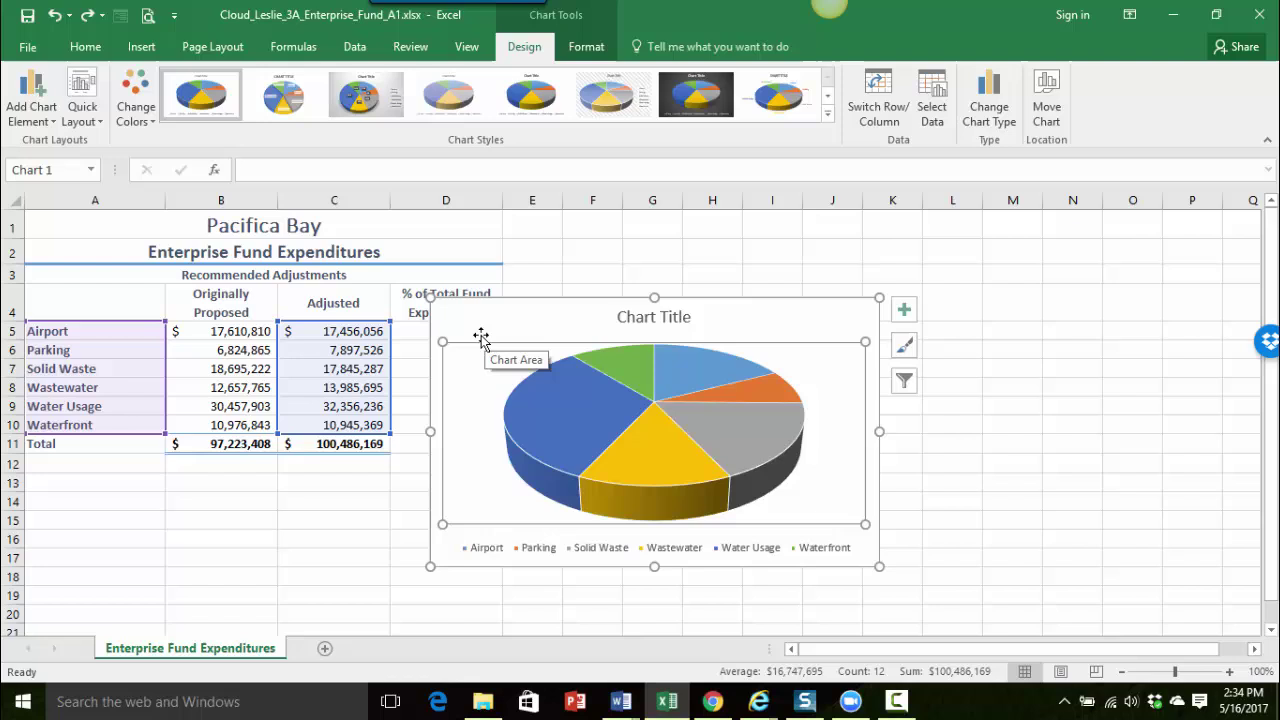
{"action": "mouse_move", "coordinate": [468, 313]}
{"action": "left_mouse_down"}
{"action": "mouse_move", "coordinate": [128, 503]}
{"action": "mouse_move", "coordinate": [562, 307]}
{"action": "left_mouse_up"}
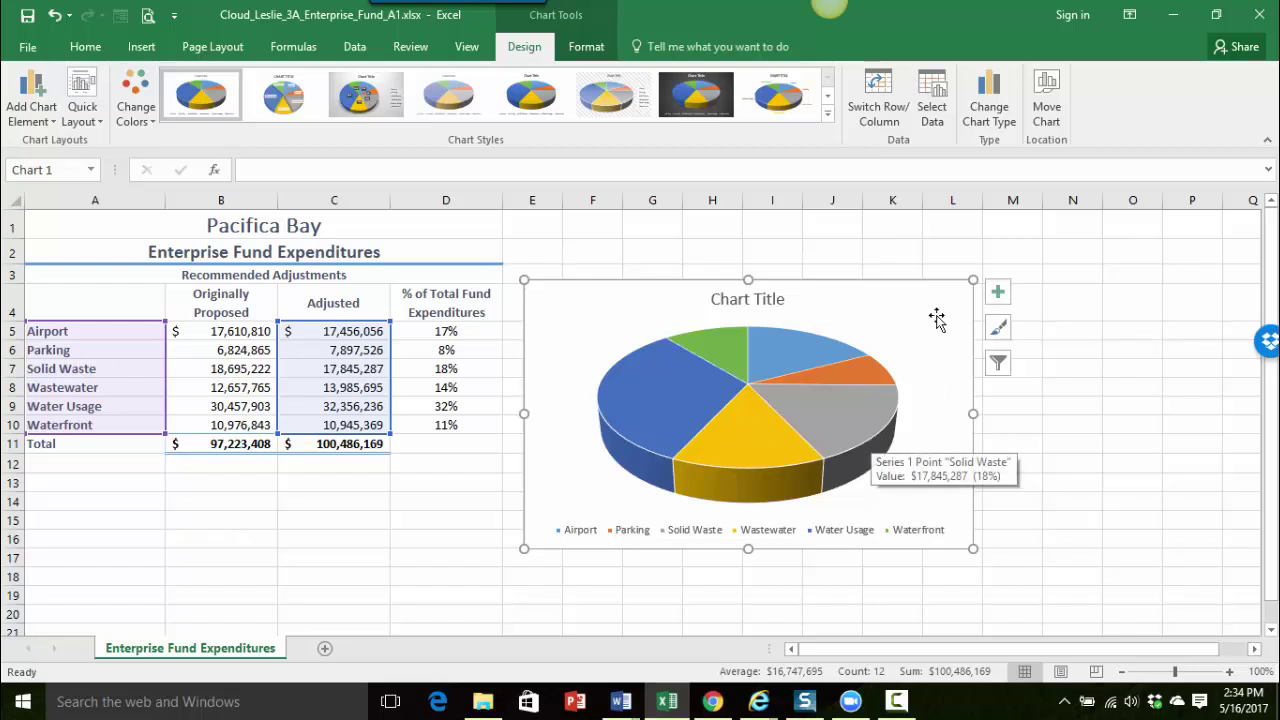
Step: Relocate the chart to a new chart sheet named 'Expenditures Chart'
{"action": "left_click", "coordinate": [1045, 122]}
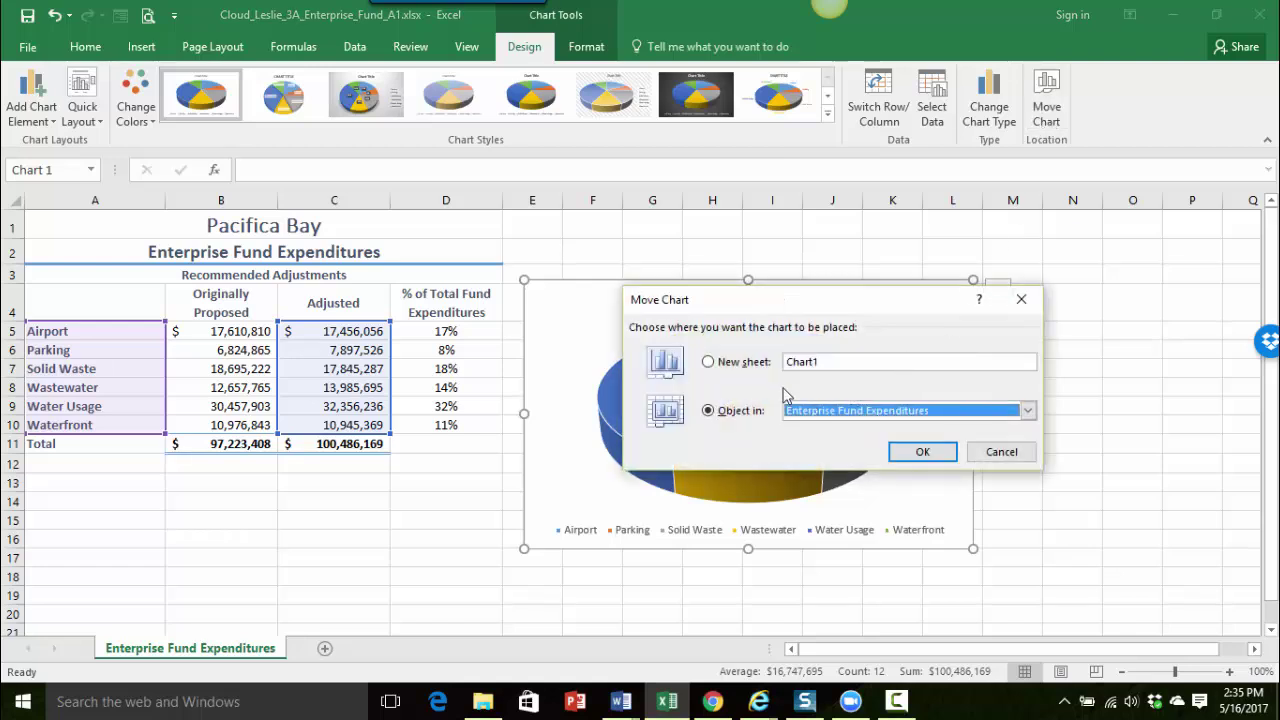
{"action": "left_click", "coordinate": [708, 363]}
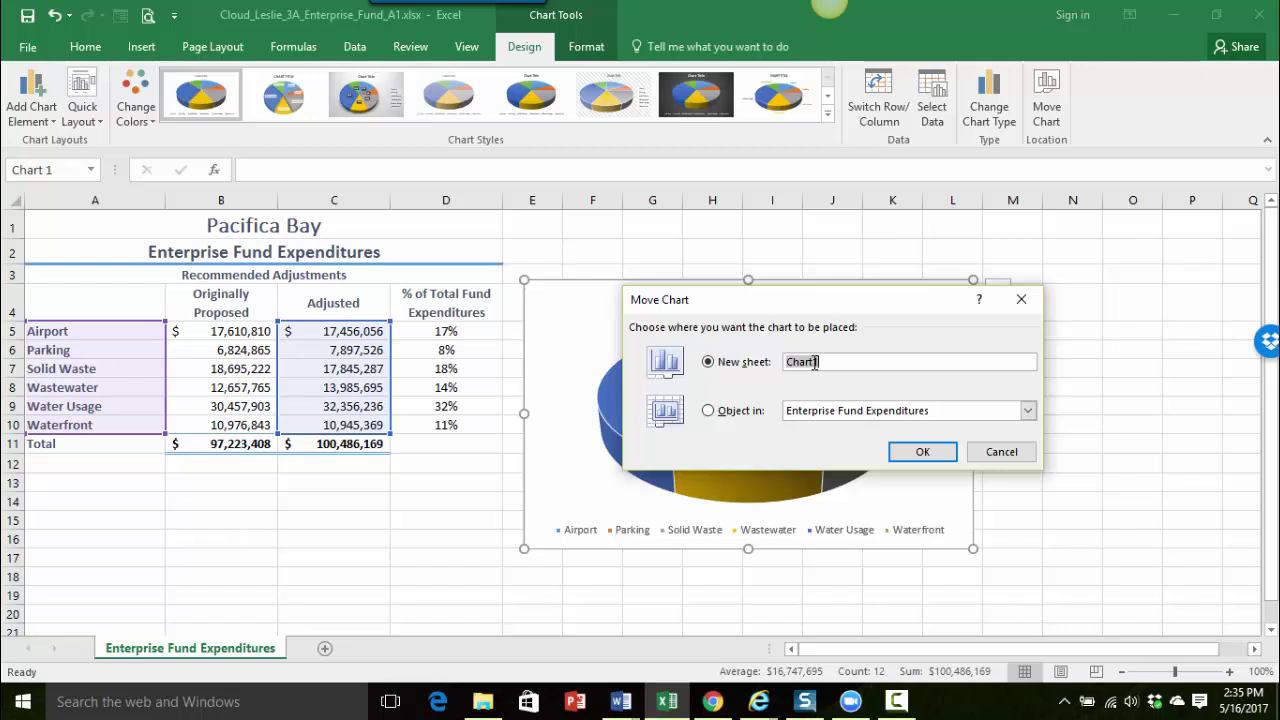
{"action": "type", "text": "Exp"}
{"action": "type", "text": "endit"}
{"action": "type", "text": "ures Cha"}
{"action": "type", "text": "rt"}
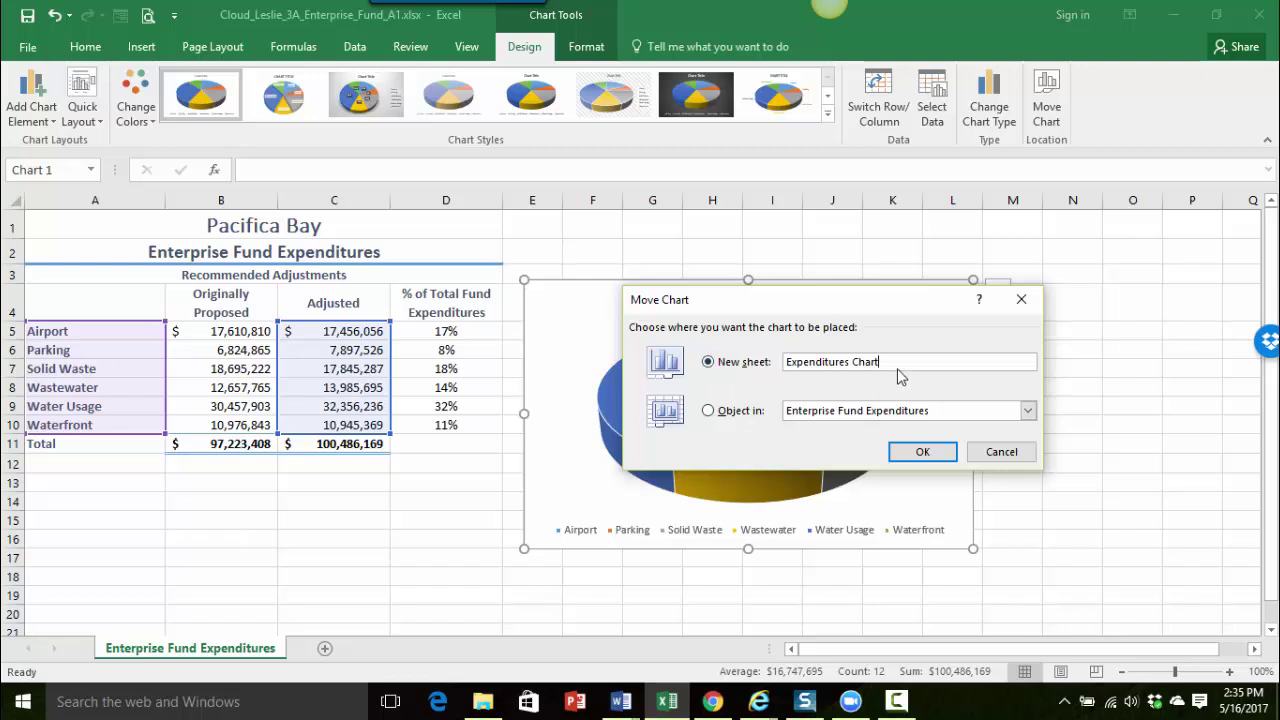
{"action": "left_click", "coordinate": [922, 452]}
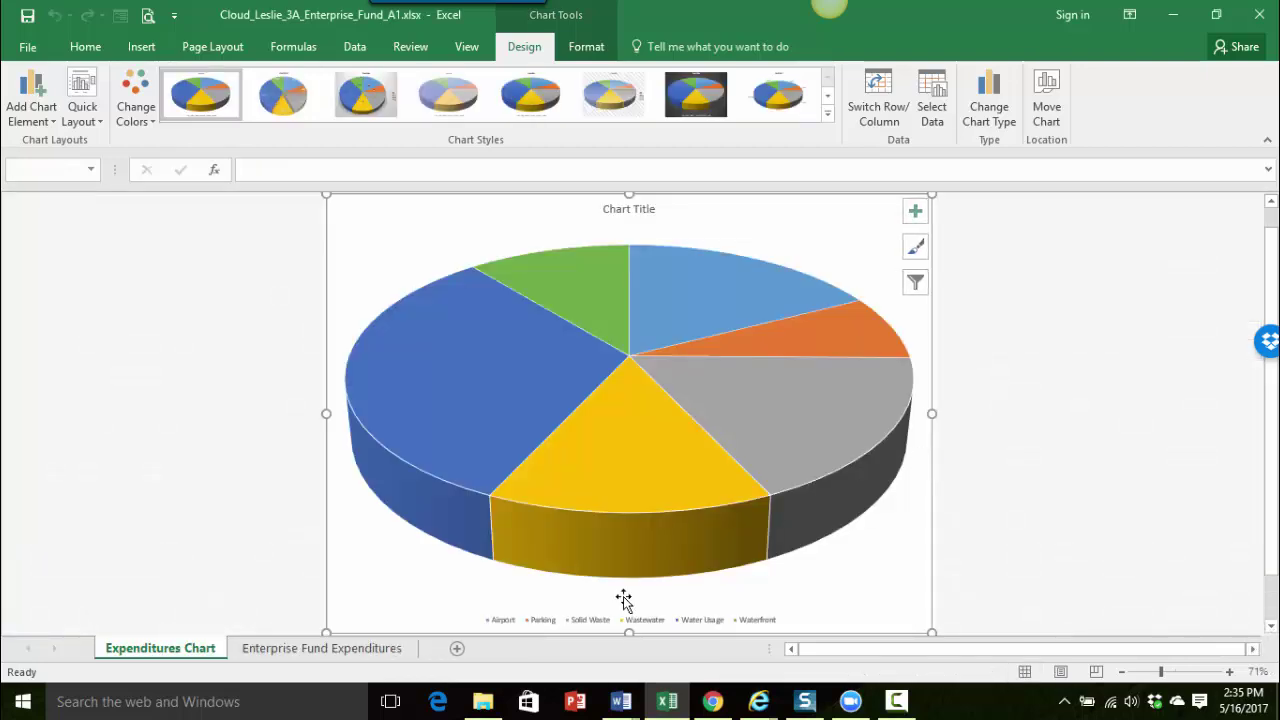
{"action": "mouse_move", "coordinate": [638, 578]}
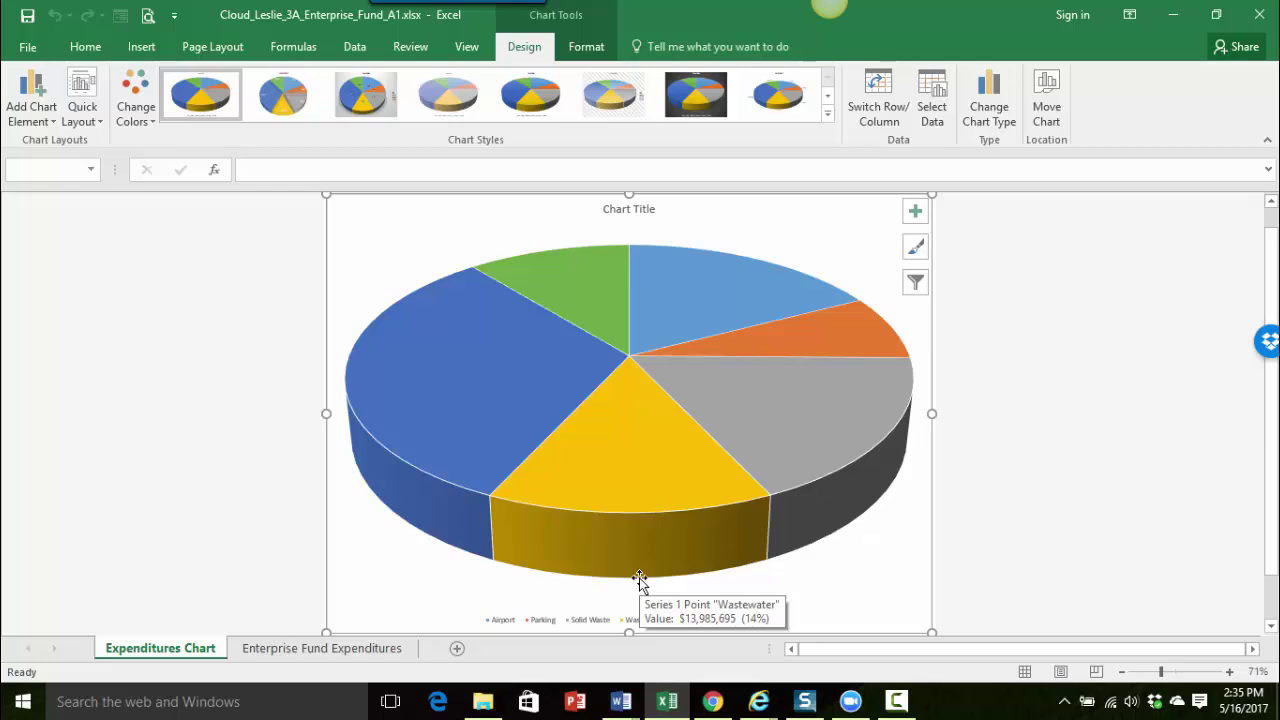
{"action": "scroll", "coordinate": [1013, 467], "scroll_direction": "down", "scroll_amount": 1}
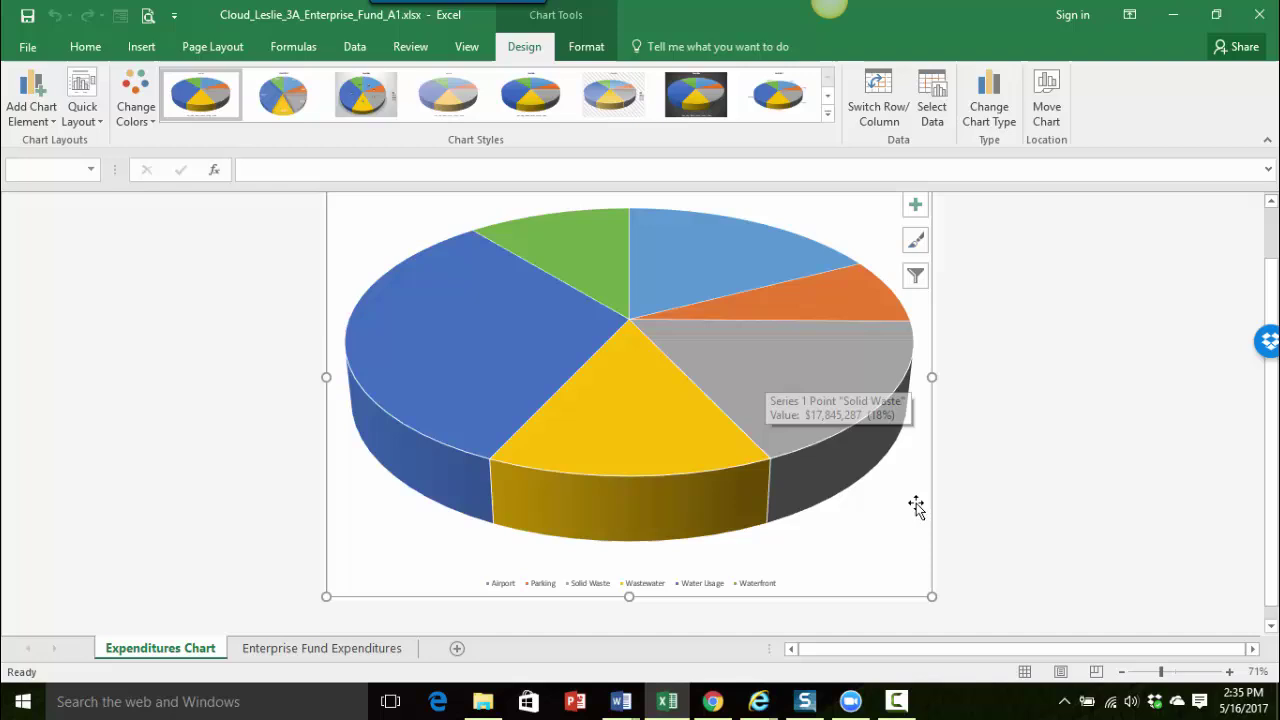
{"action": "scroll", "coordinate": [1008, 535], "scroll_direction": "up", "scroll_amount": 1}
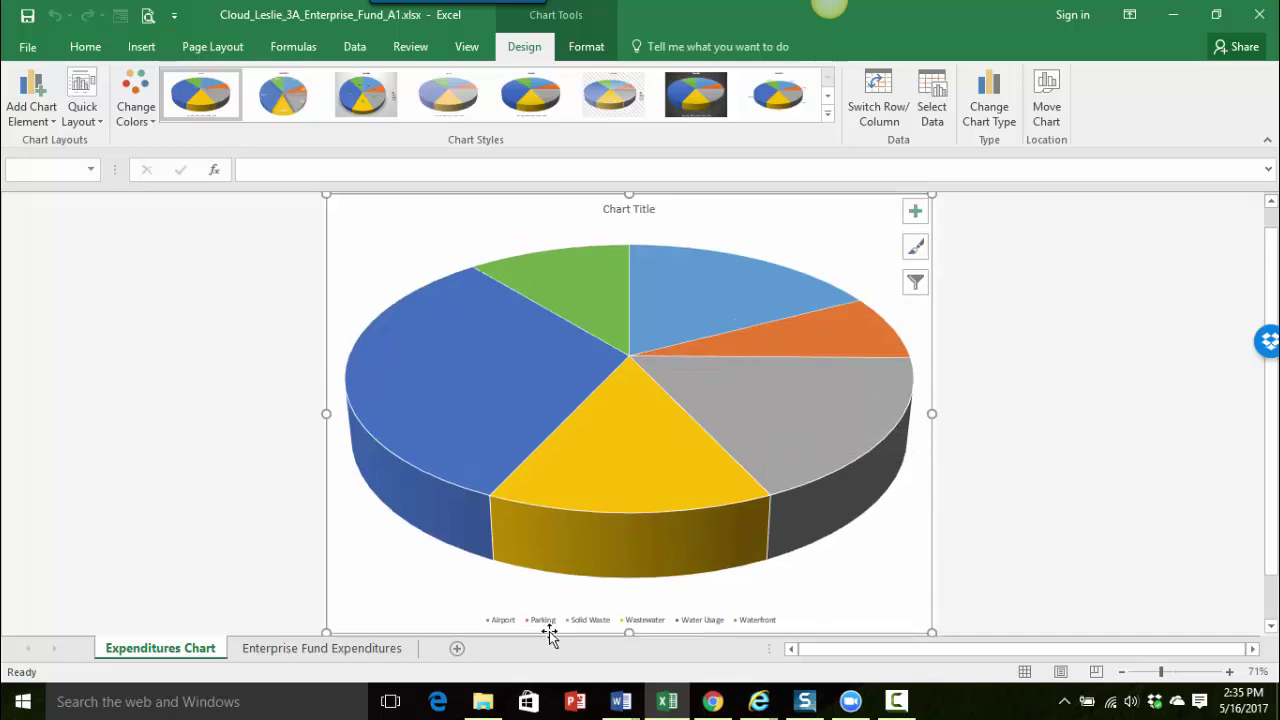
{"action": "left_click", "coordinate": [314, 653]}
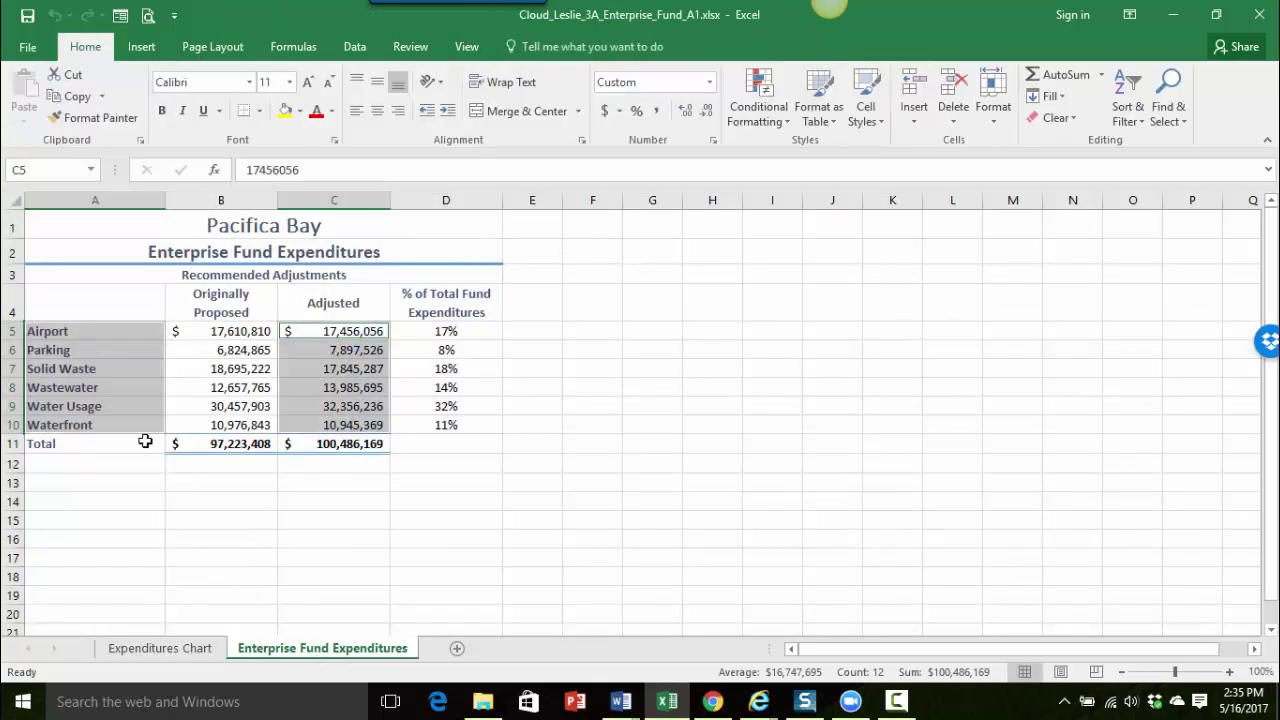
{"action": "left_click", "coordinate": [162, 650]}
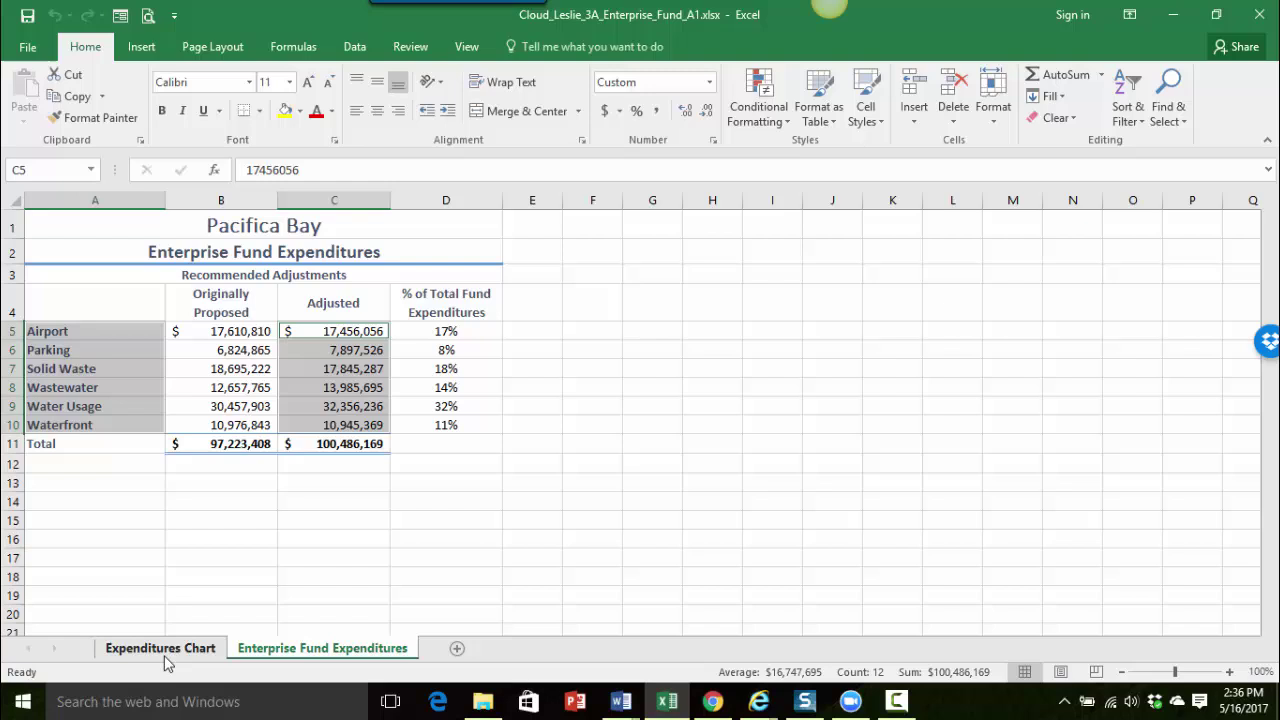